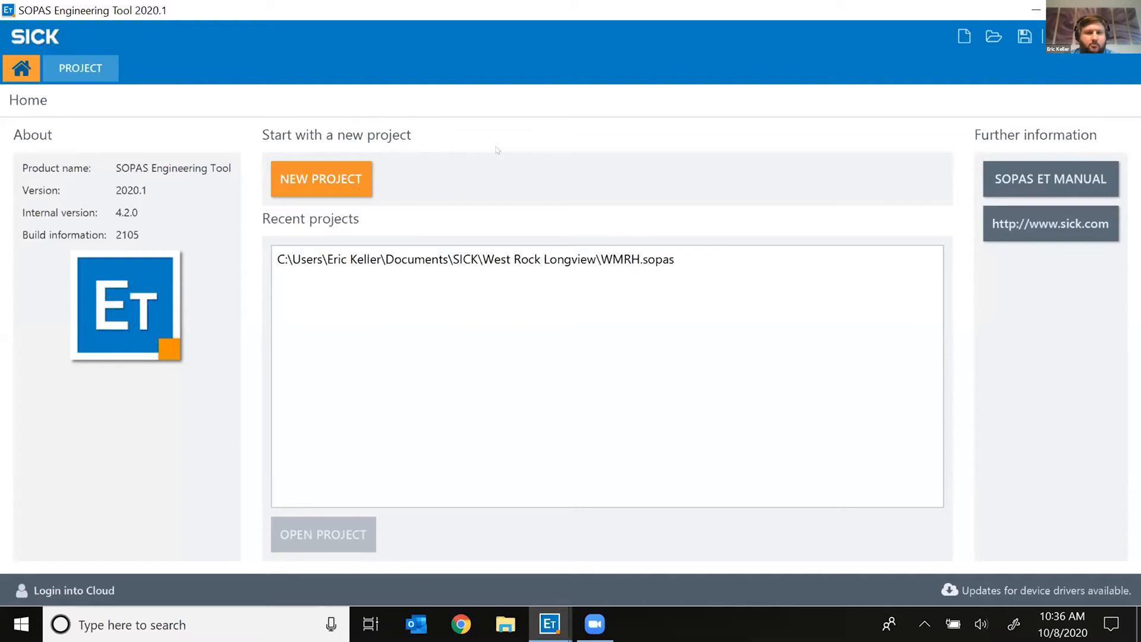
Step: Show the project view with its device cards and the six device connections found
left_click(91, 67)
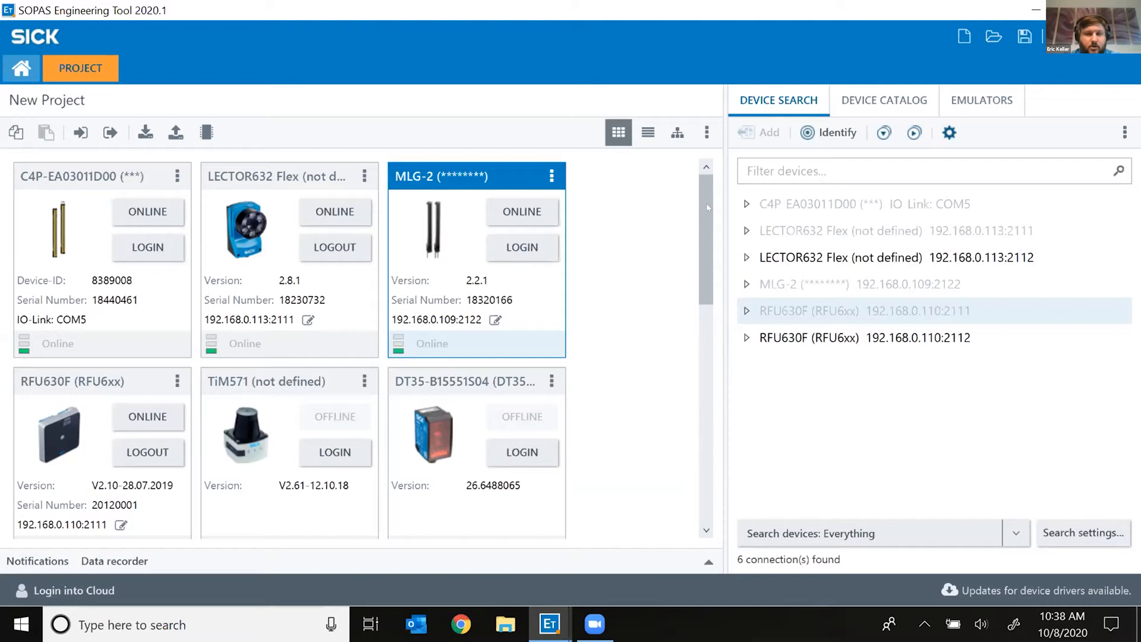
scroll(706, 285, "down", 5)
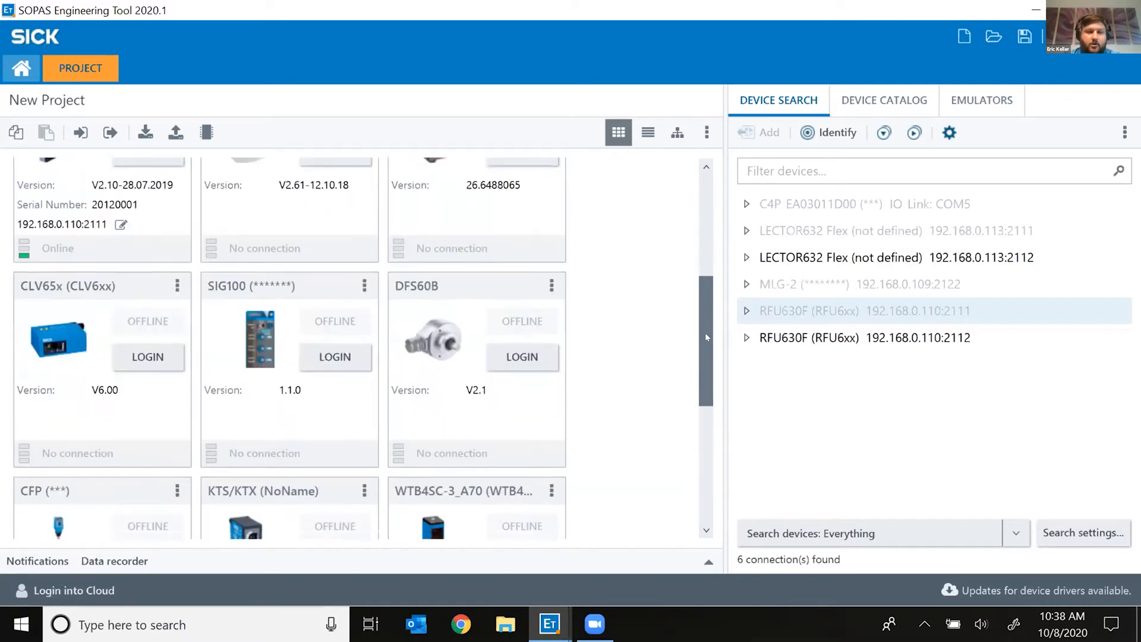
scroll(706, 336, "down", 2)
scroll(704, 343, "down", 1)
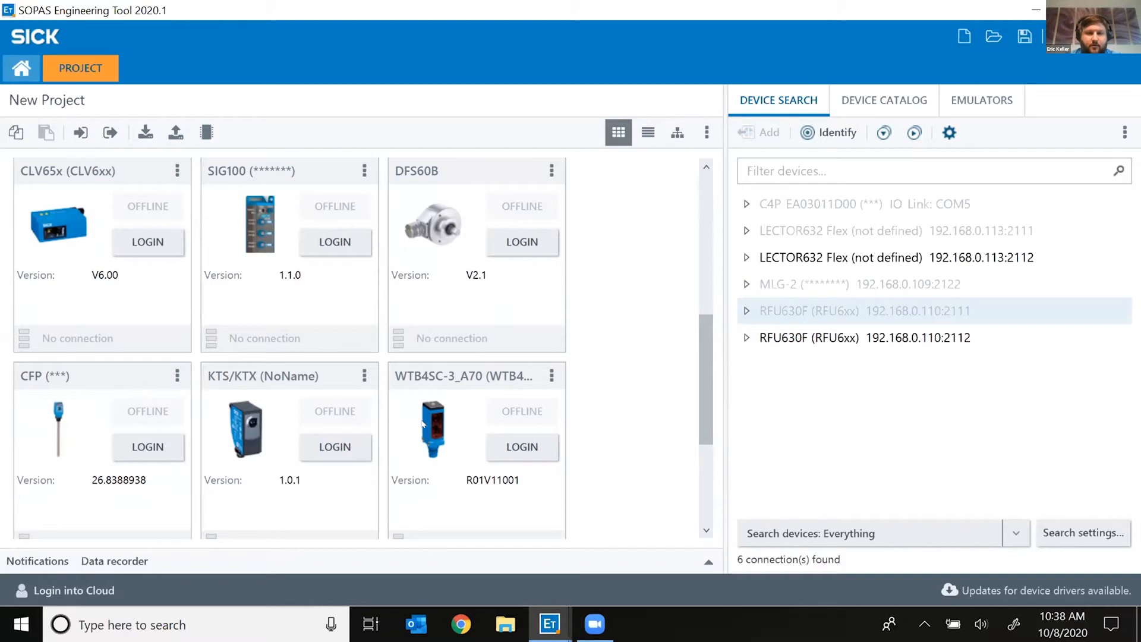
left_click_drag(707, 413, 705, 489)
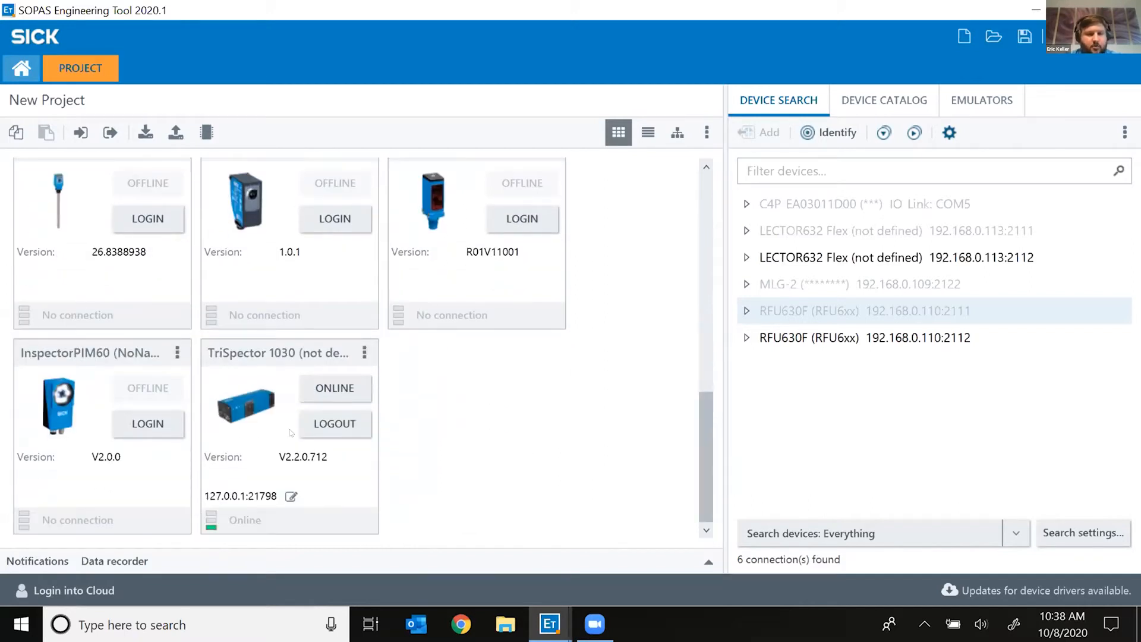
left_click_drag(708, 460, 722, 214)
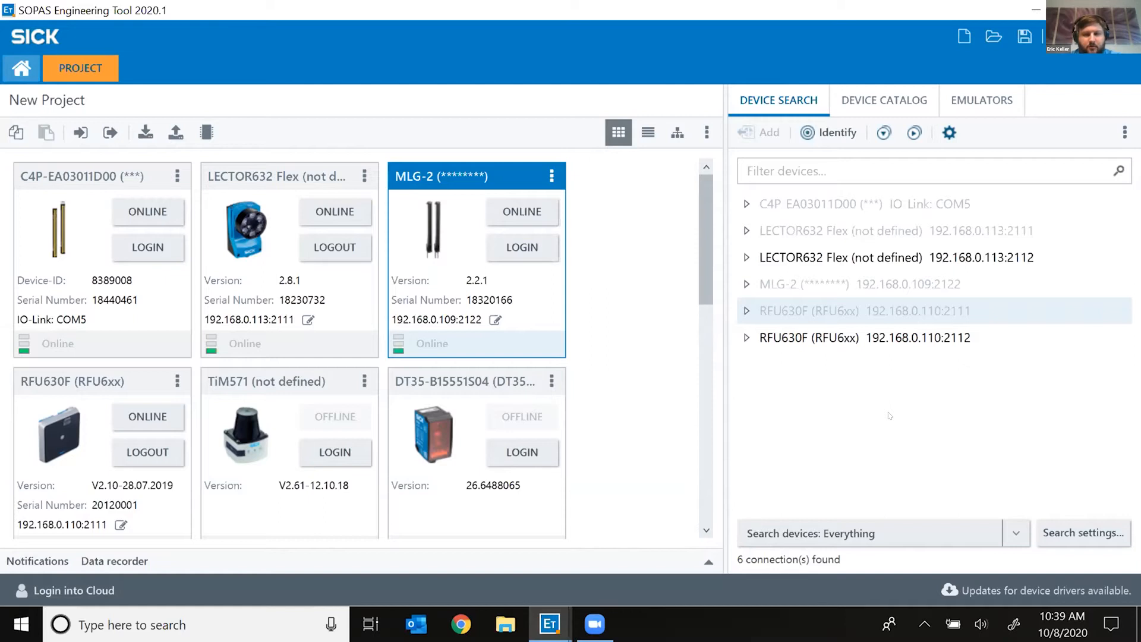
Step: Browse the device catalog, then list the available emulators from InspectorI10 V1.0.0 to TriSpector 1030
left_click(887, 100)
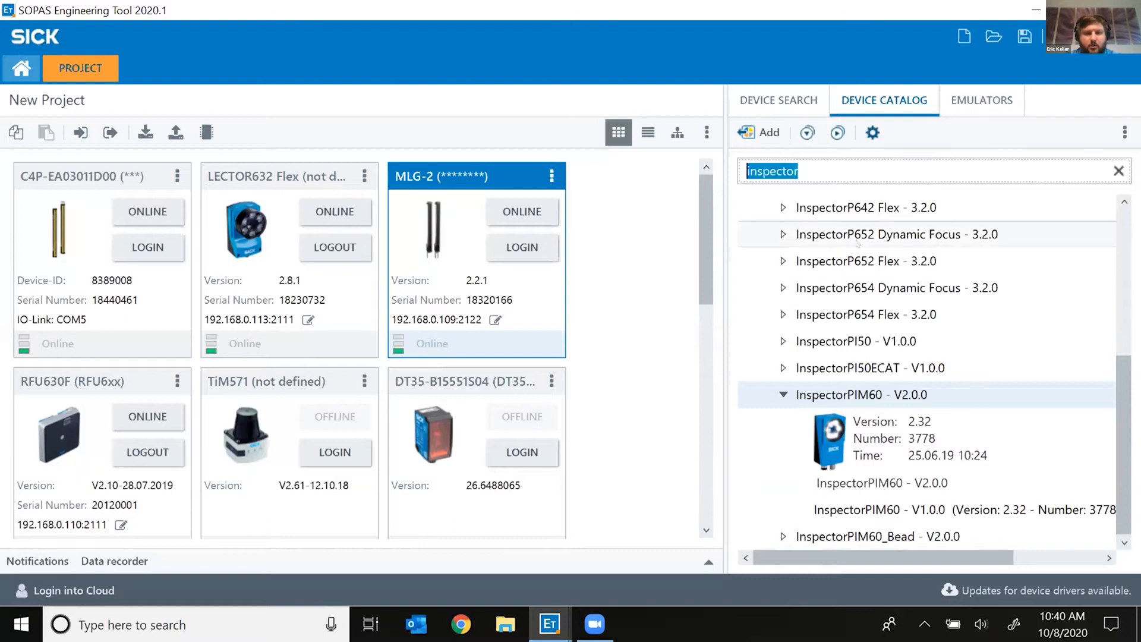
left_click_drag(1117, 416, 1117, 270)
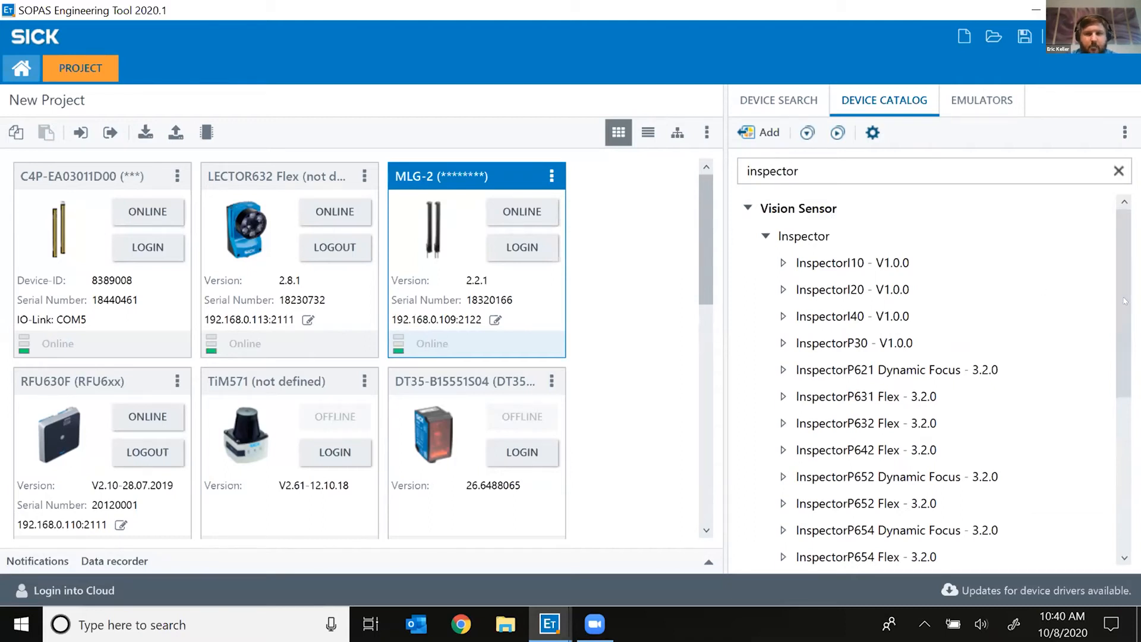
left_click_drag(1124, 312, 1124, 500)
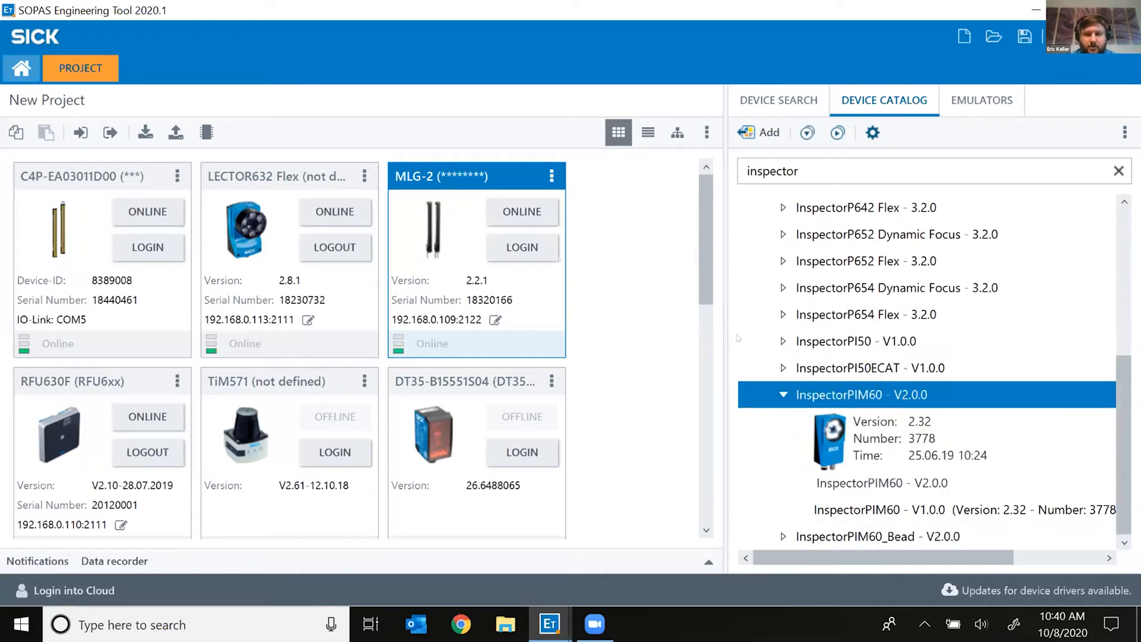
left_click_drag(704, 249, 704, 253)
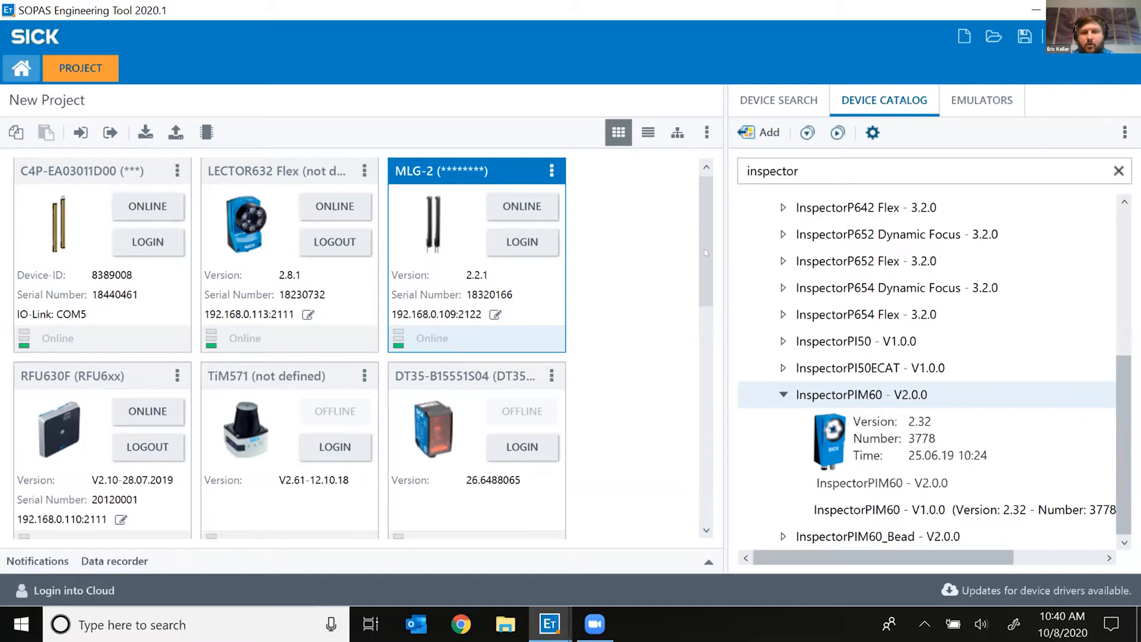
left_click(983, 101)
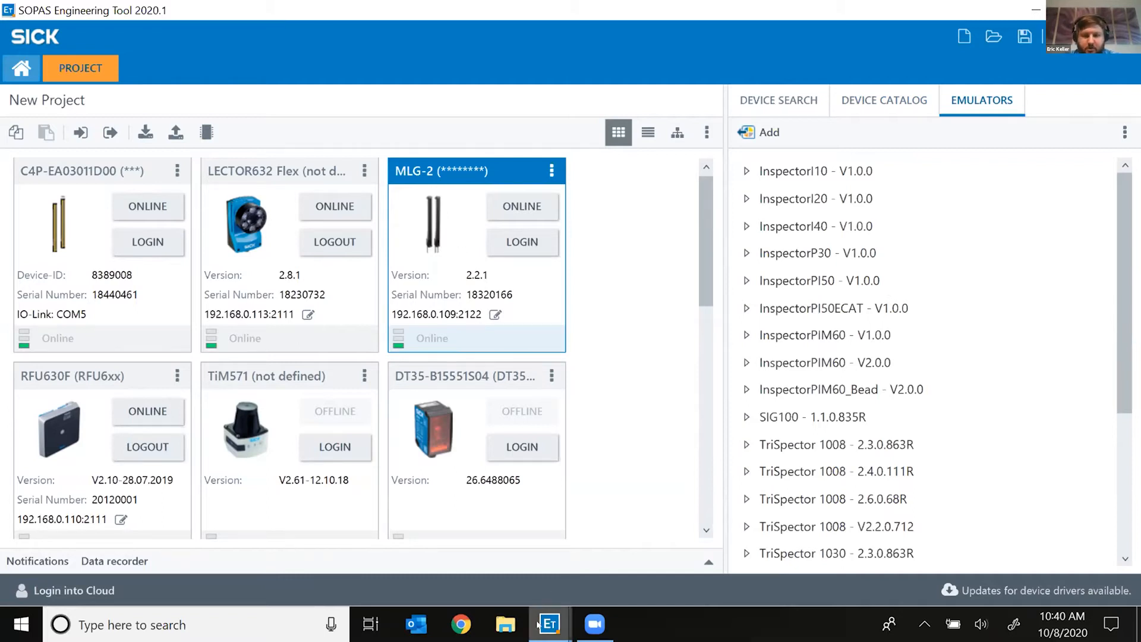
Step: Review the emulator list offering InspectorPIM60_Bead V2.0.0, SIG100 1.1.0.835R and TriSpector 1008 versions
mouse_move(538, 623)
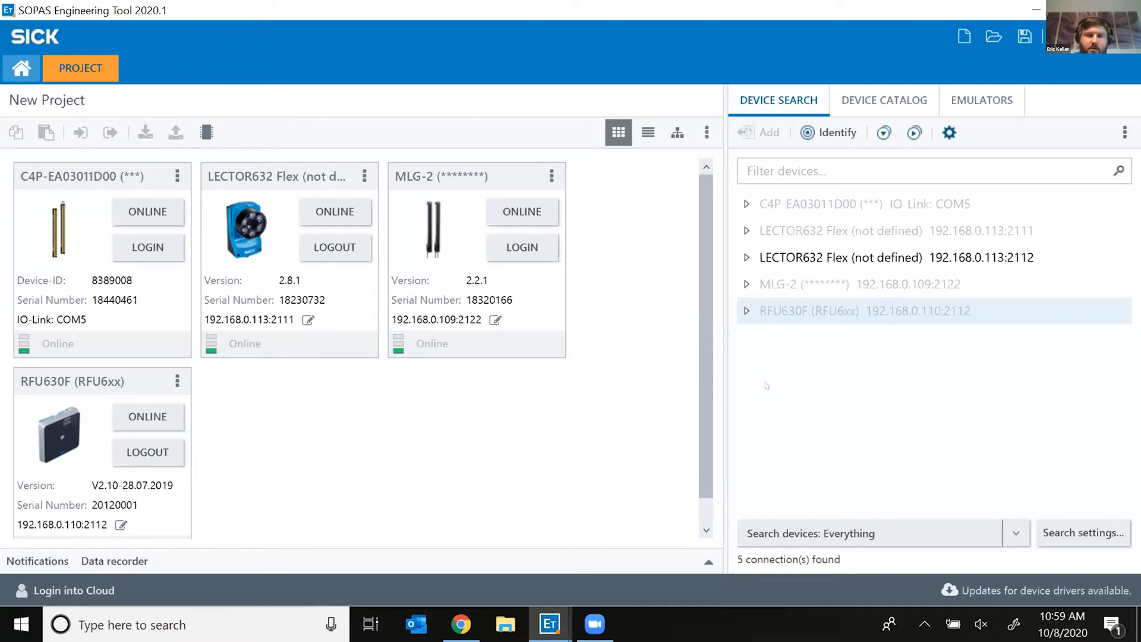
left_click(878, 95)
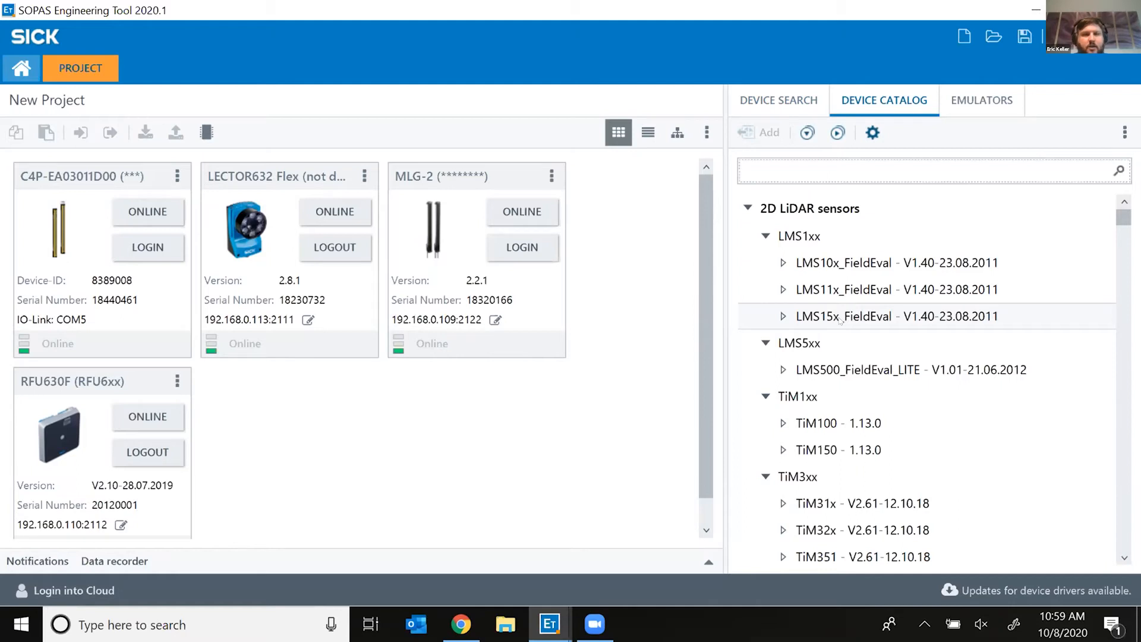
left_click(775, 101)
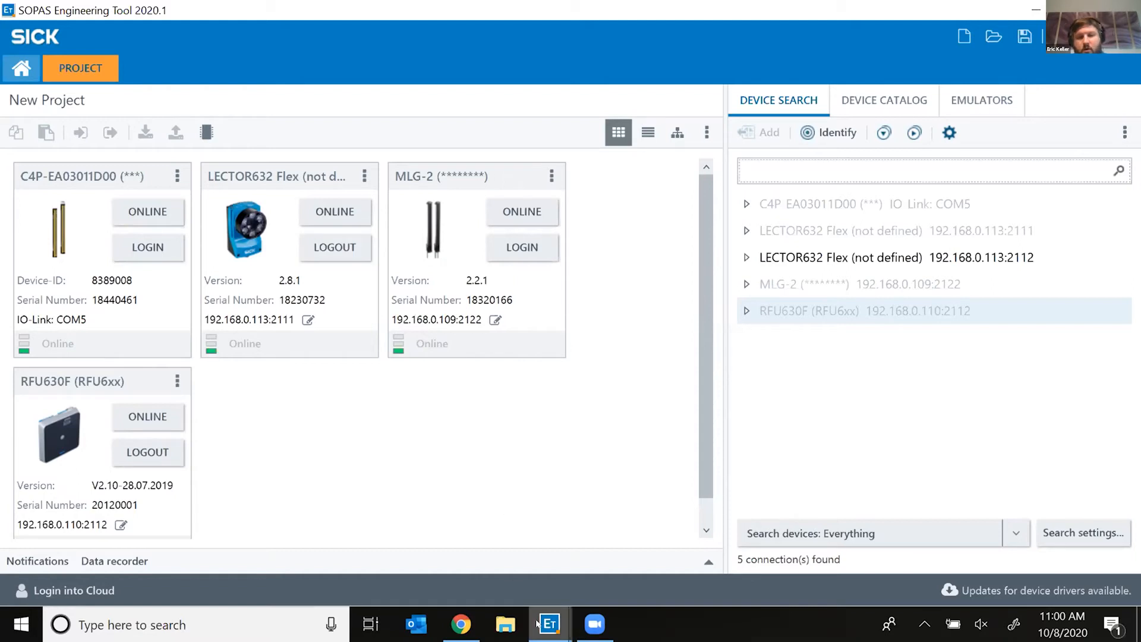
Step: Show previews of the four-device project, each device window and SOPAS Terminal
mouse_move(537, 623)
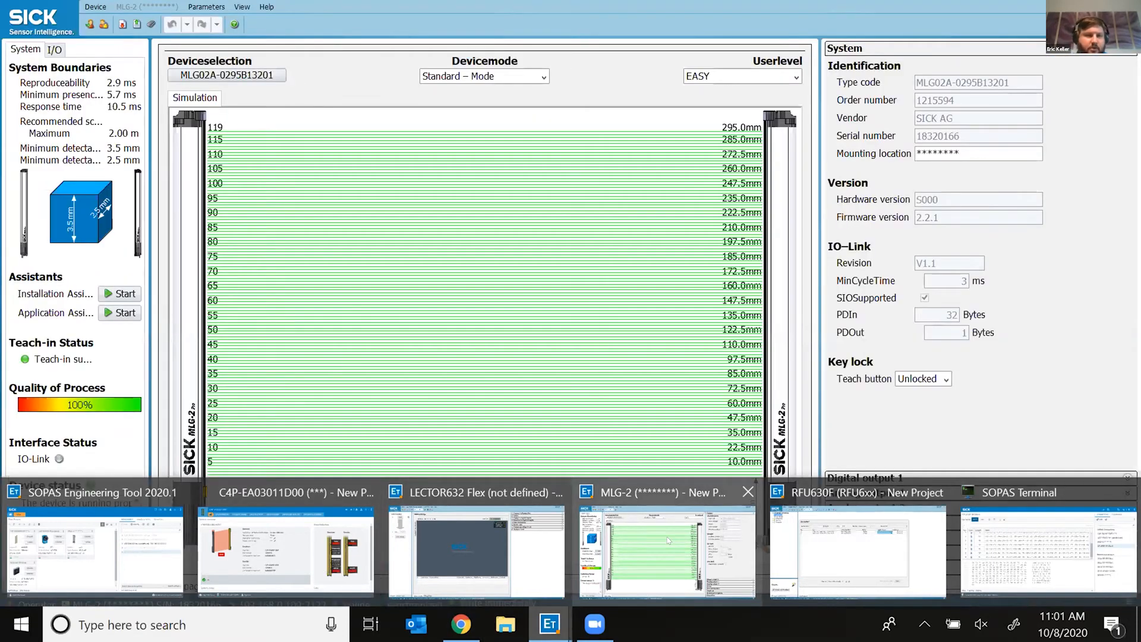
left_click(667, 536)
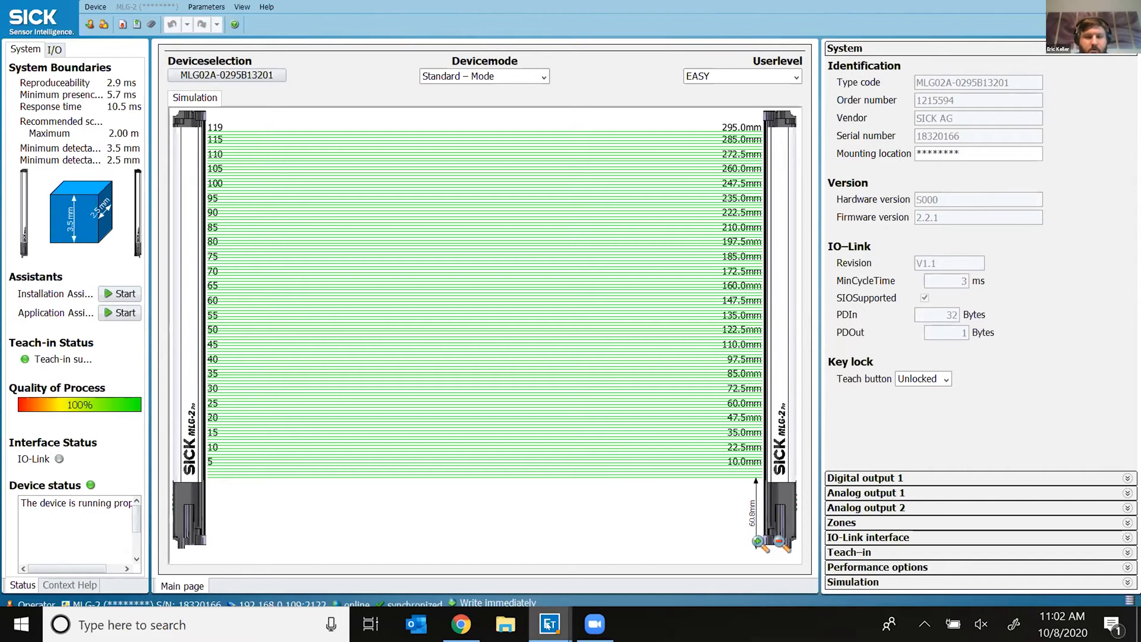
mouse_move(547, 624)
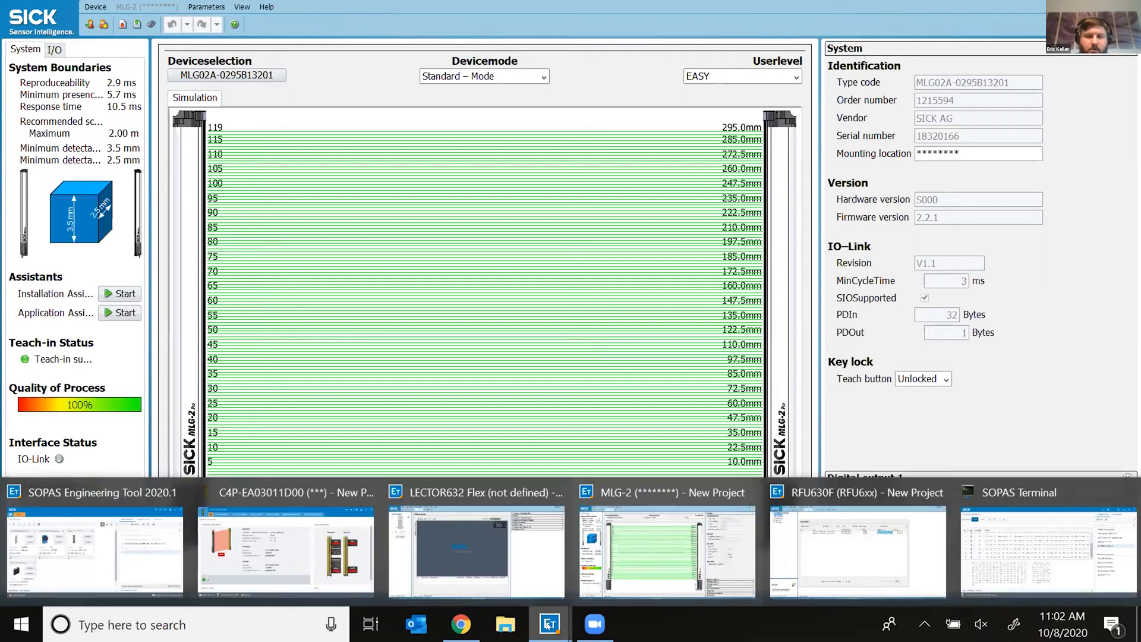
left_click(440, 536)
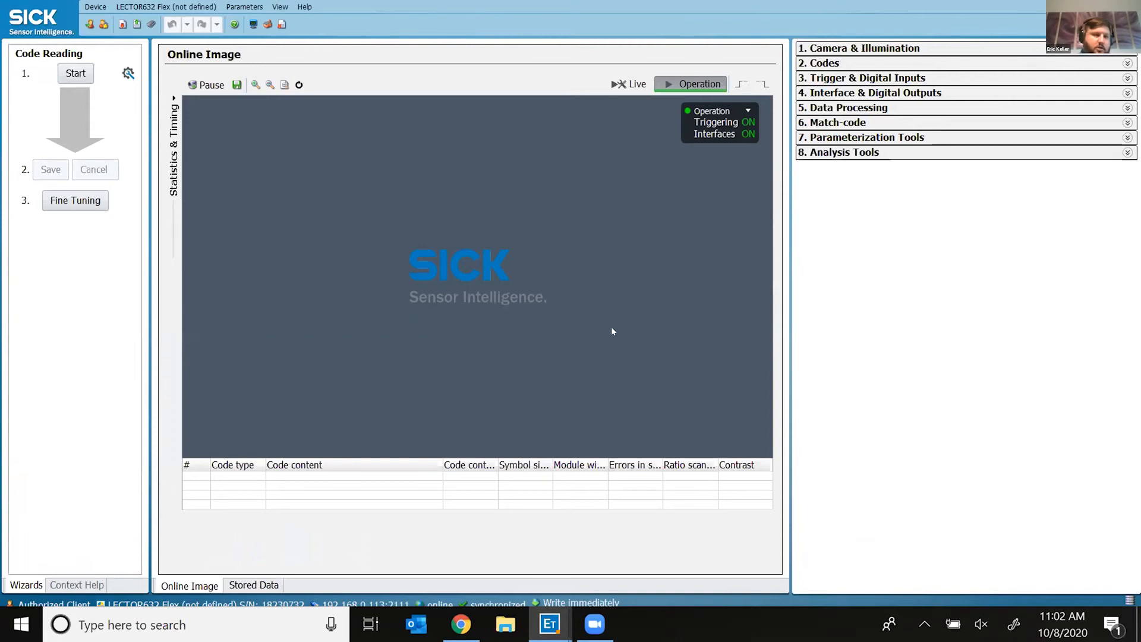
Step: Switch the LECTOR632 Flex online image to the live camera view
left_click(621, 87)
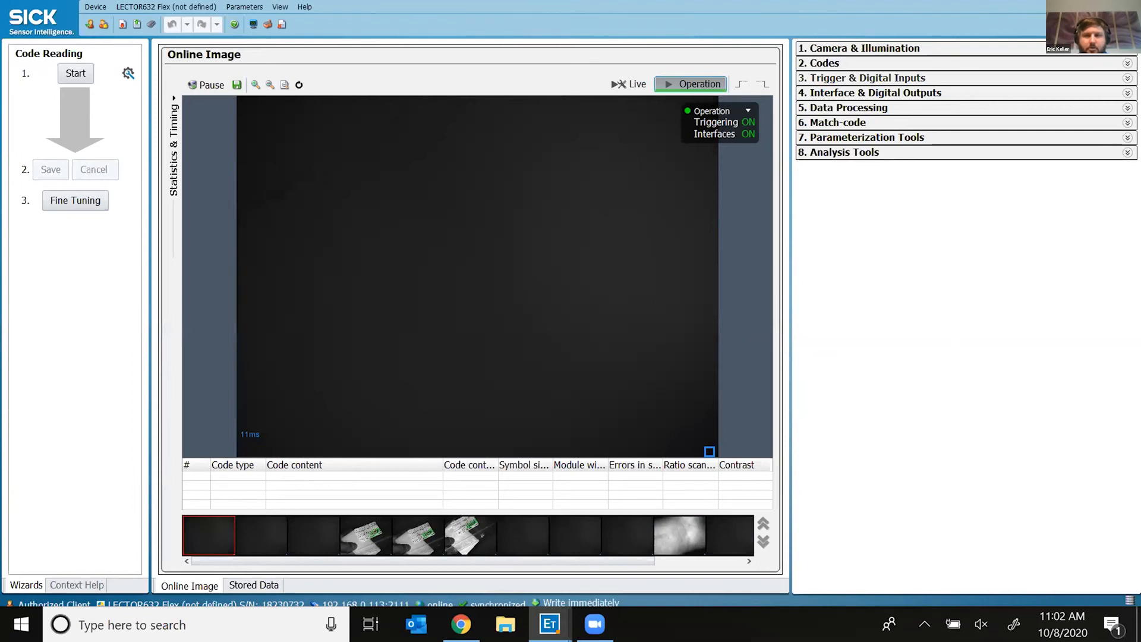
Step: Expand the LECTOR632's Camera & Illumination, Codes, Interface & Digital Outputs and Analysis Tools groups
left_click(859, 48)
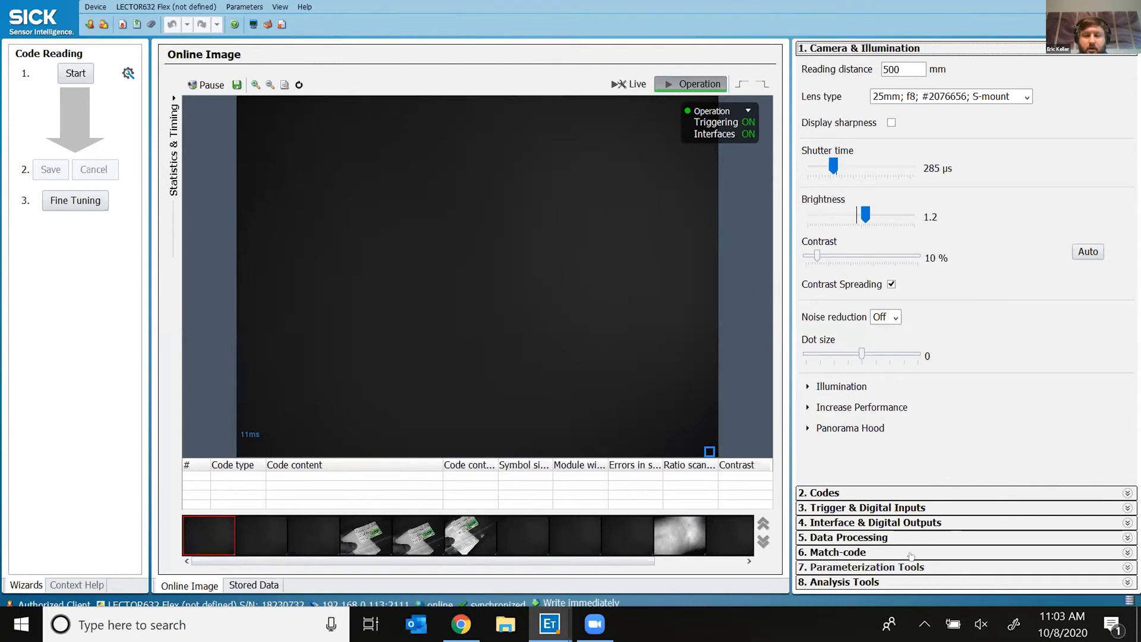
left_click(841, 496)
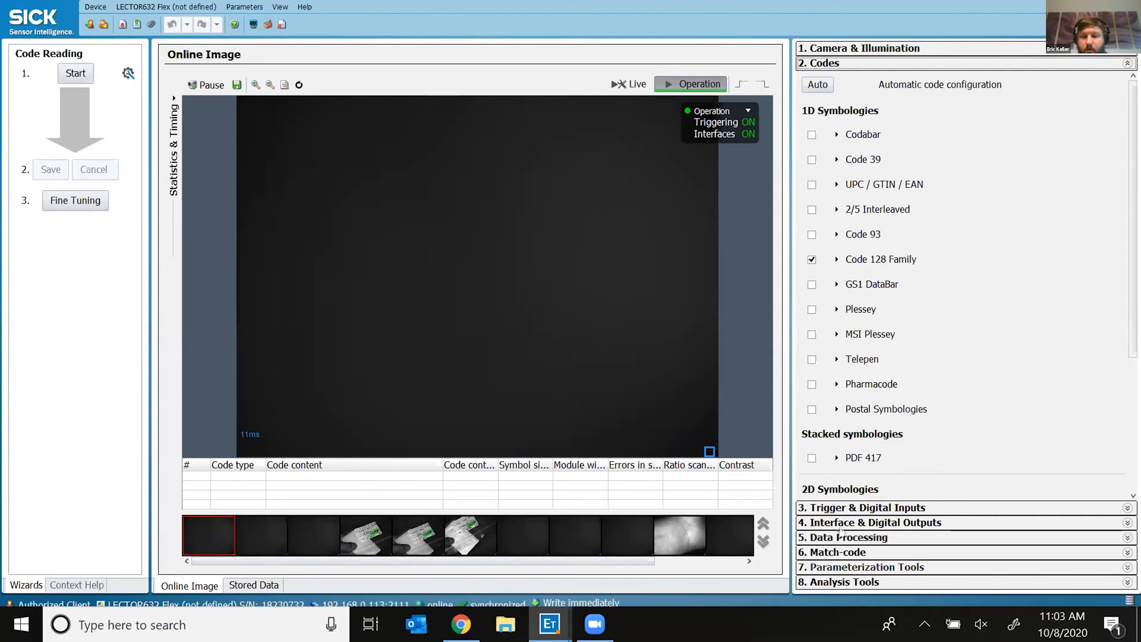
left_click(858, 523)
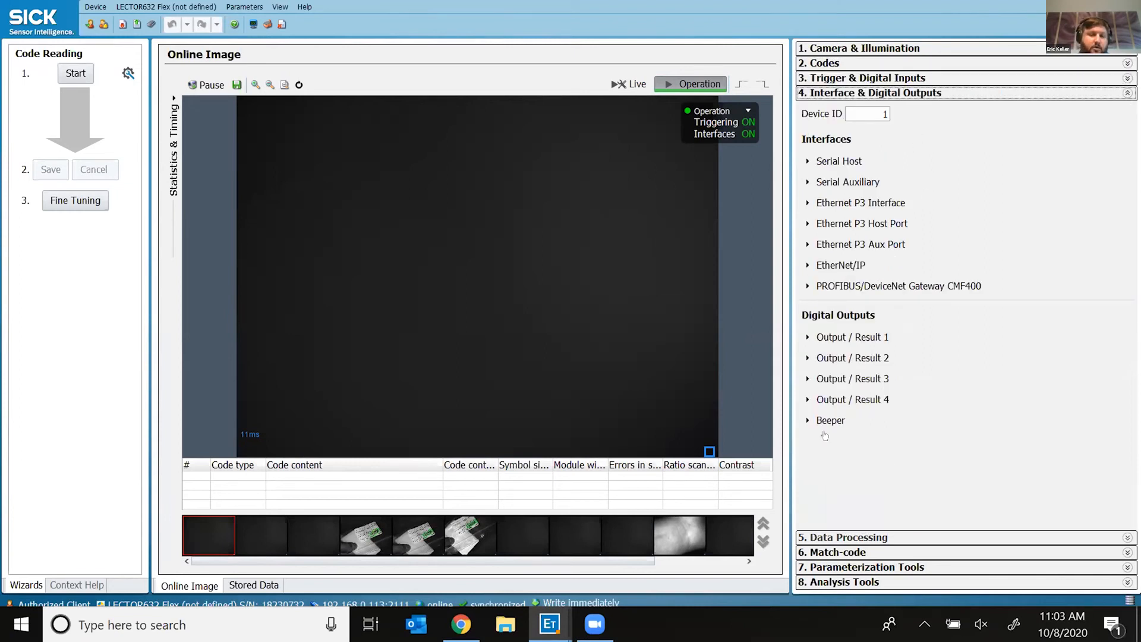
left_click(823, 583)
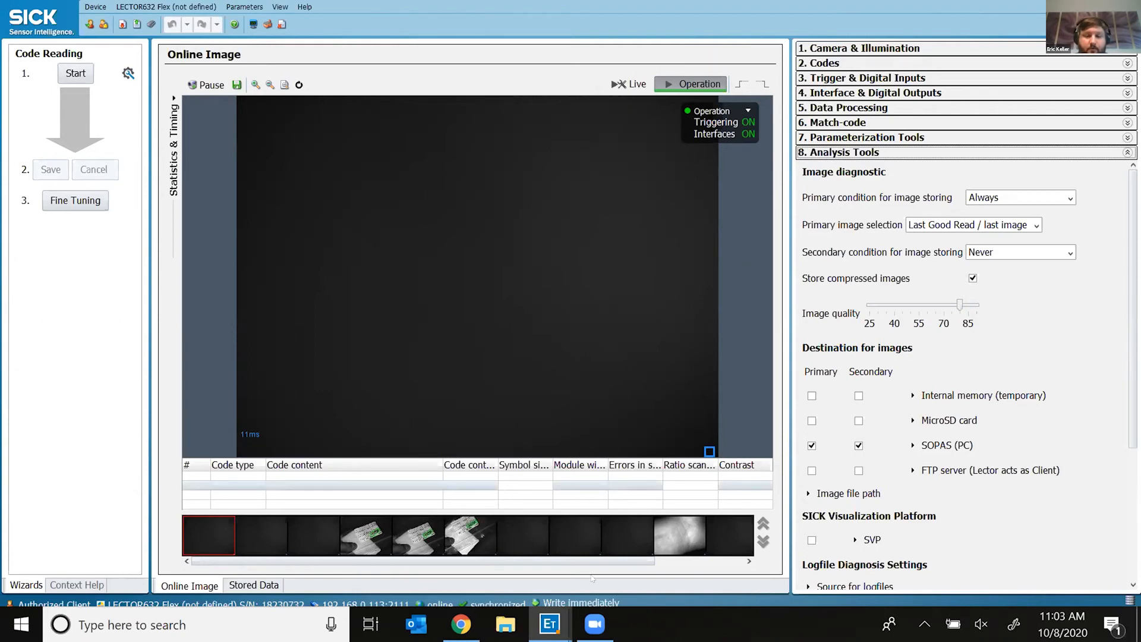
left_click(550, 624)
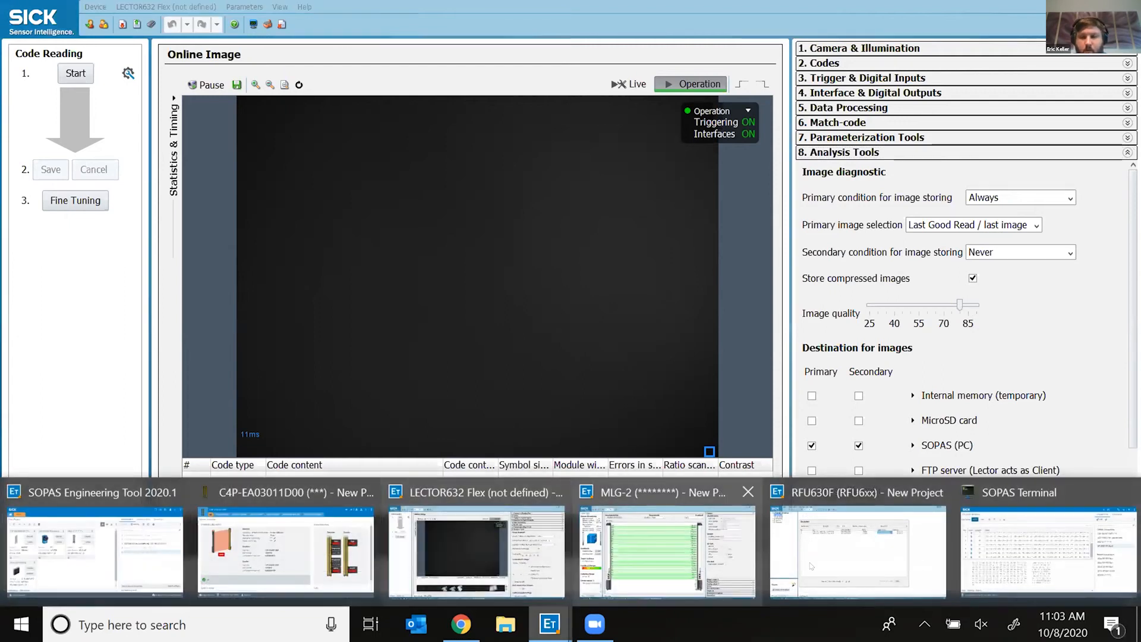
Step: Bring the RFU630F window forward and expand its Parameter tree
left_click(783, 565)
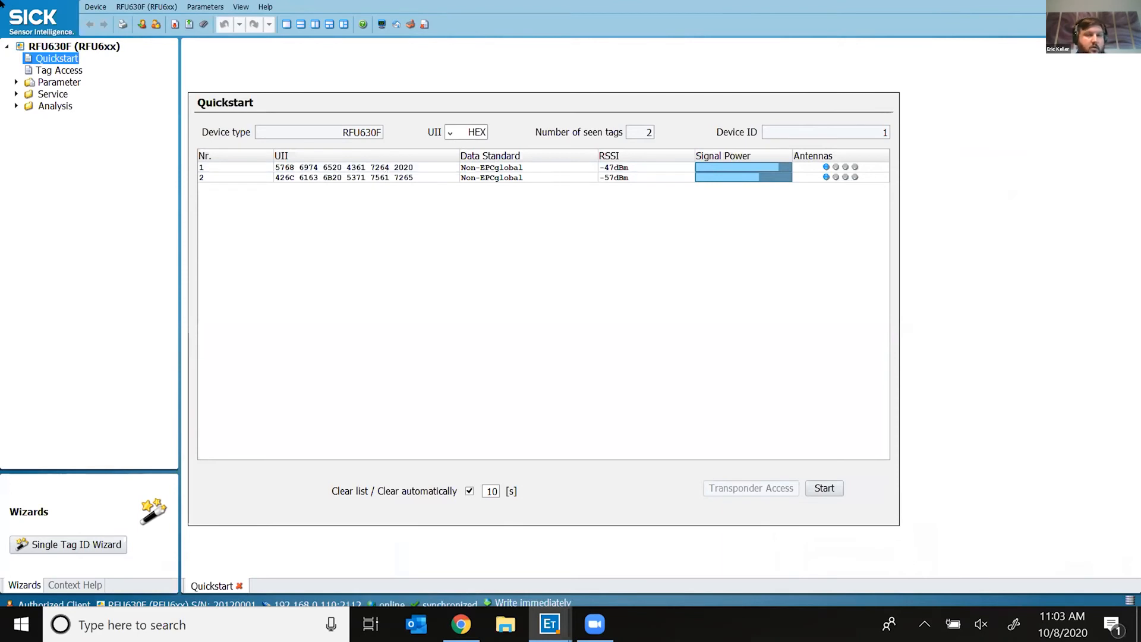
double_click(57, 82)
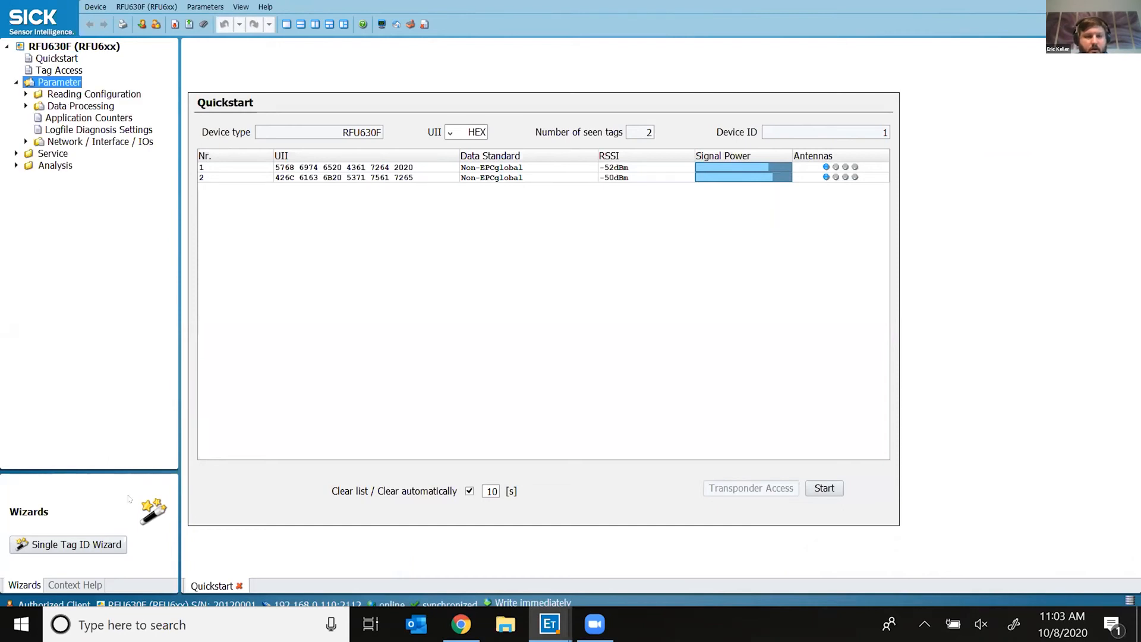
Step: Open the RFU630F's Antenna Configuration and Object Trigger Control pages, then expand Data Processing
left_click(26, 93)
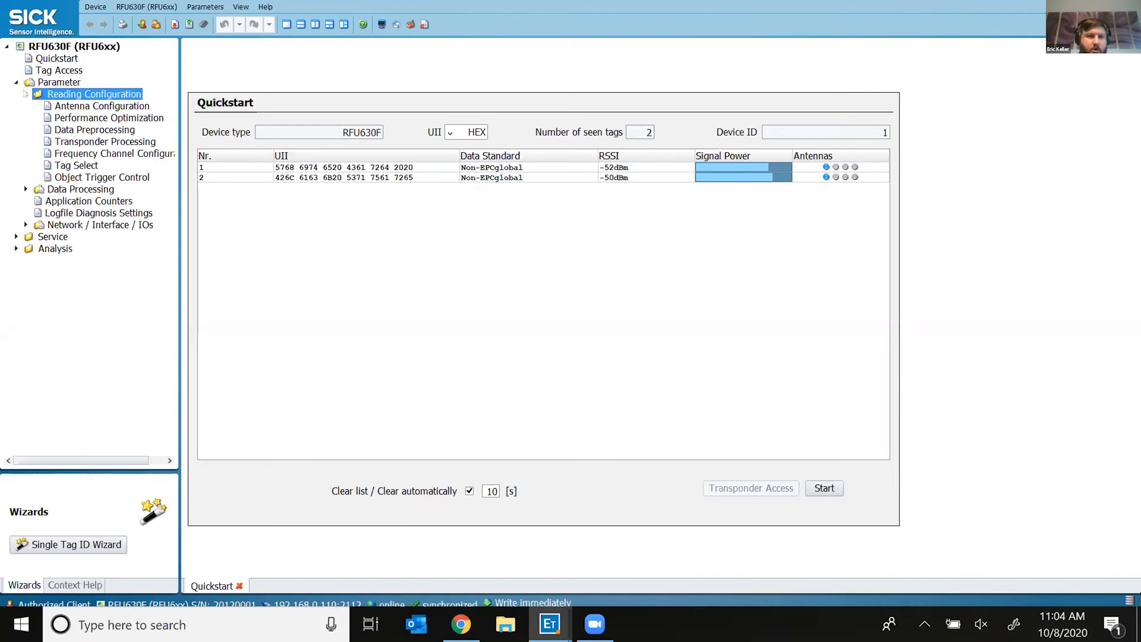
left_click(77, 107)
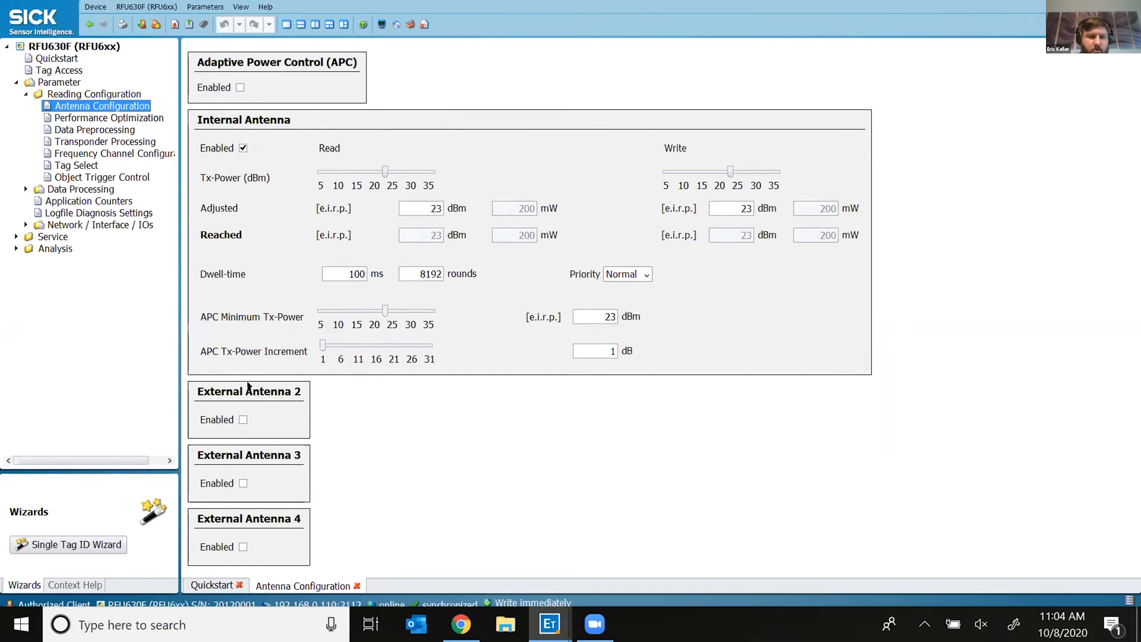
left_click(59, 177)
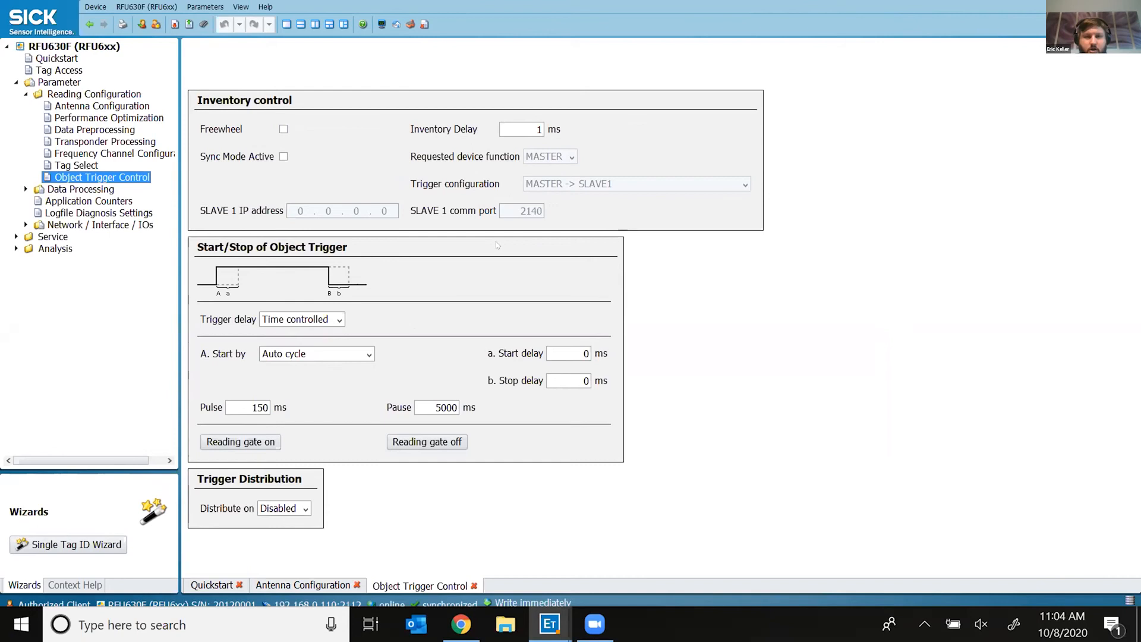
double_click(36, 189)
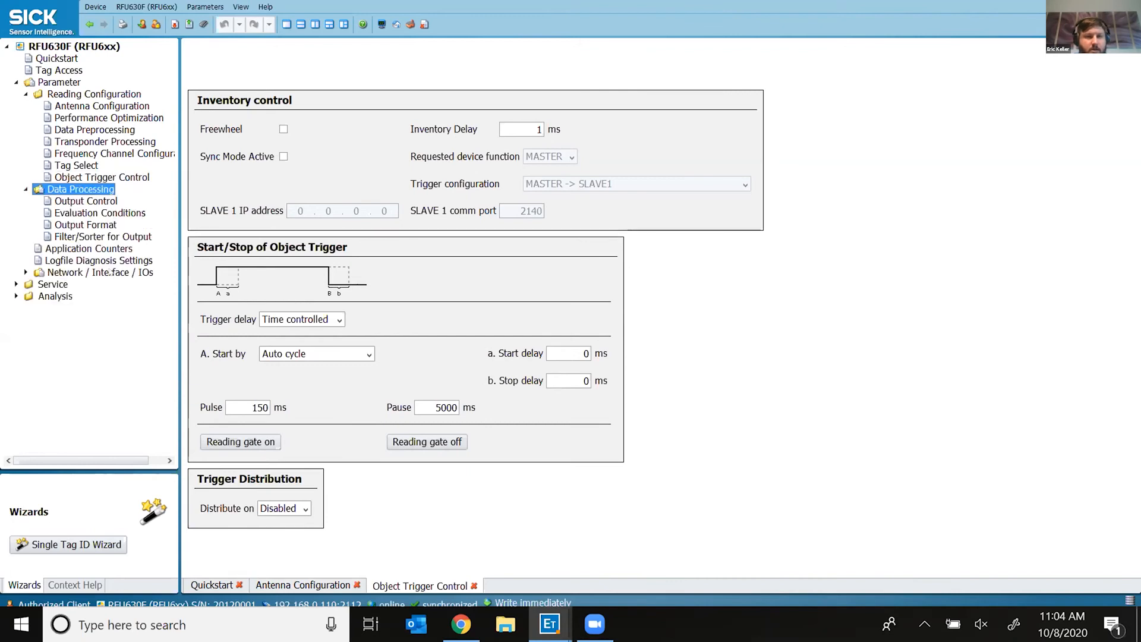
Step: View the RFU630F Output Format page, then bring up and minimise the C4P-EA03011D00 window
left_click(98, 224)
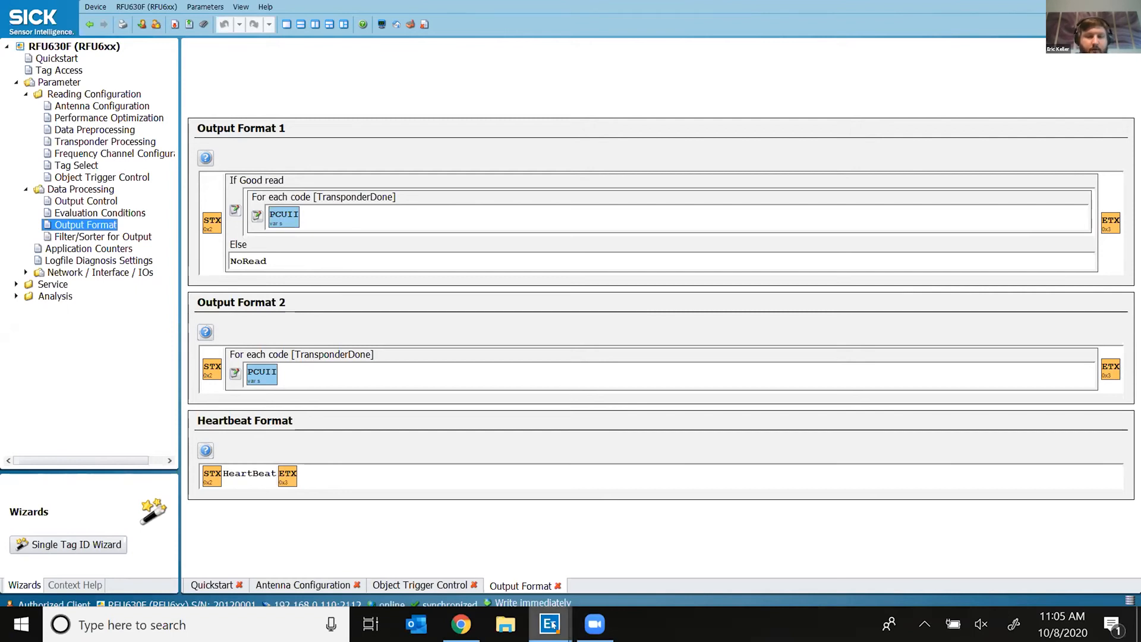
mouse_move(550, 624)
mouse_move(285, 550)
left_click(241, 538)
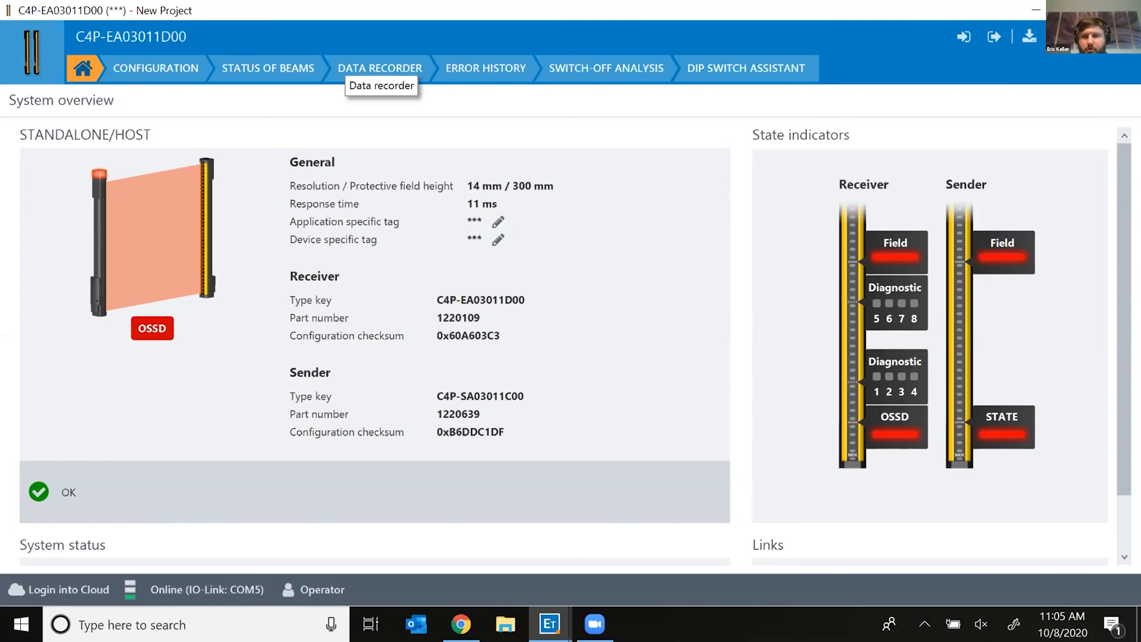
left_click(1036, 9)
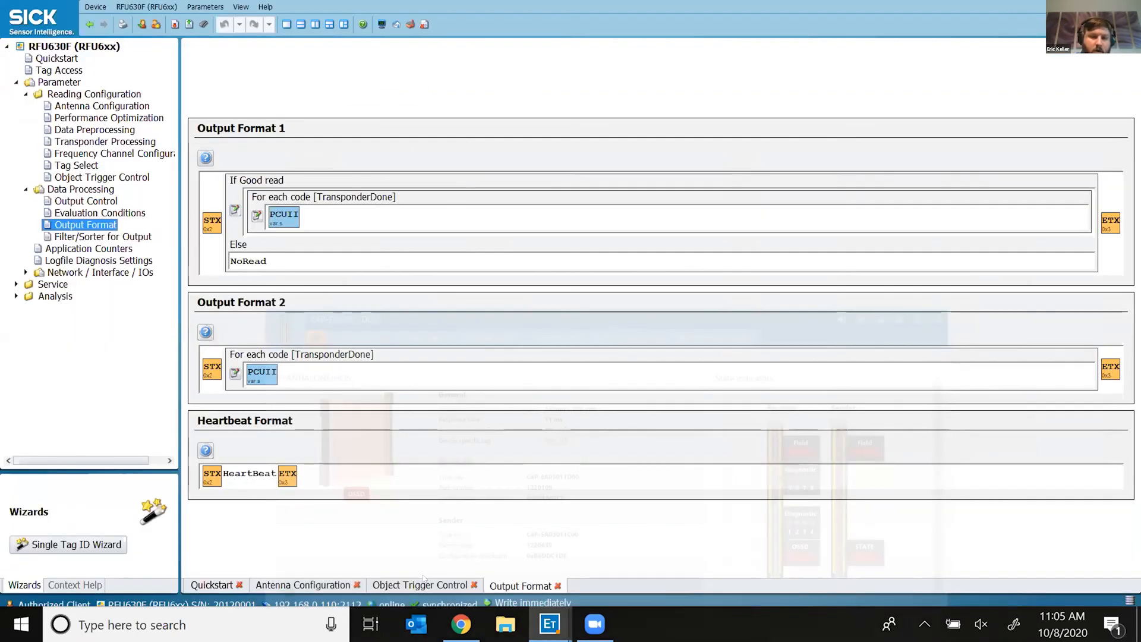
mouse_move(549, 624)
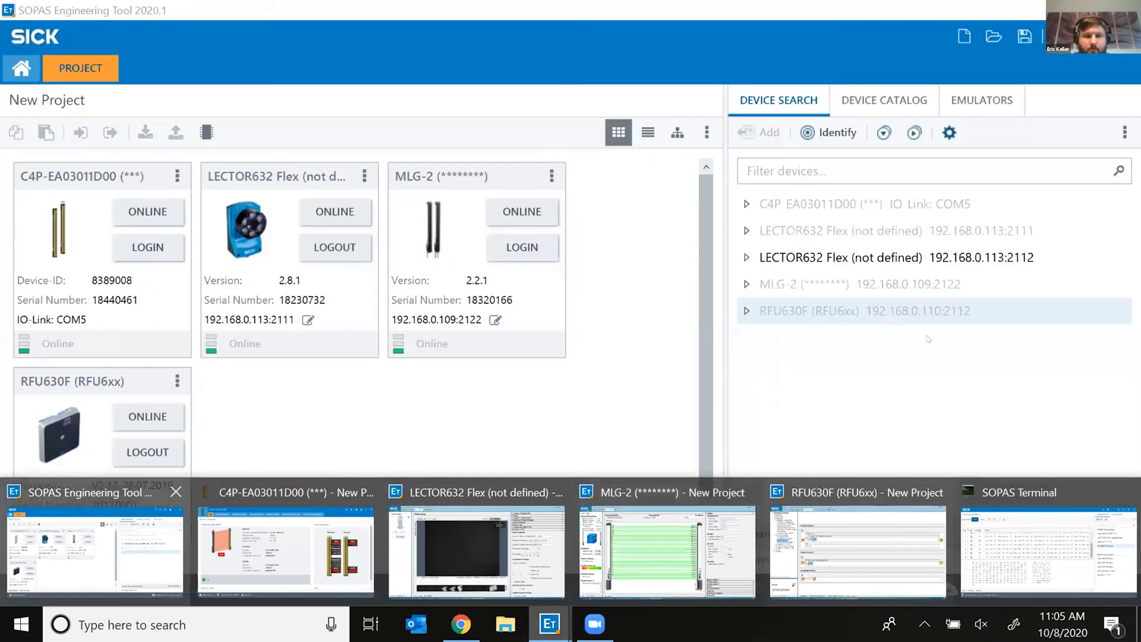
Step: Bring the project overview forward and open the main menu's Tools list offering Terminal
left_click(95, 549)
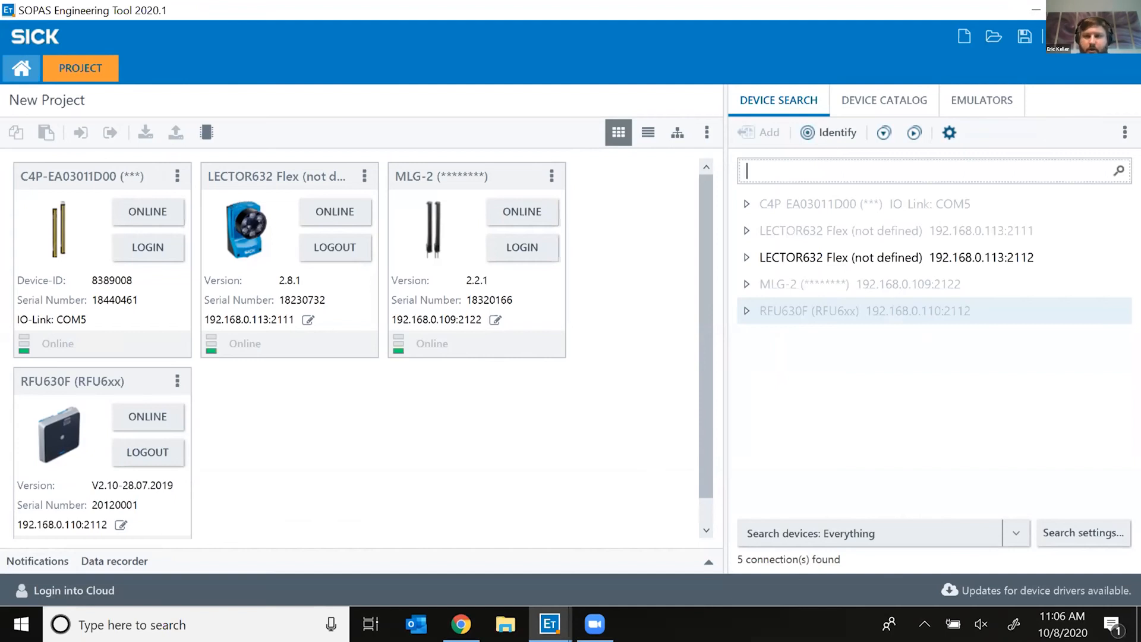
left_click(1093, 35)
mouse_move(1087, 168)
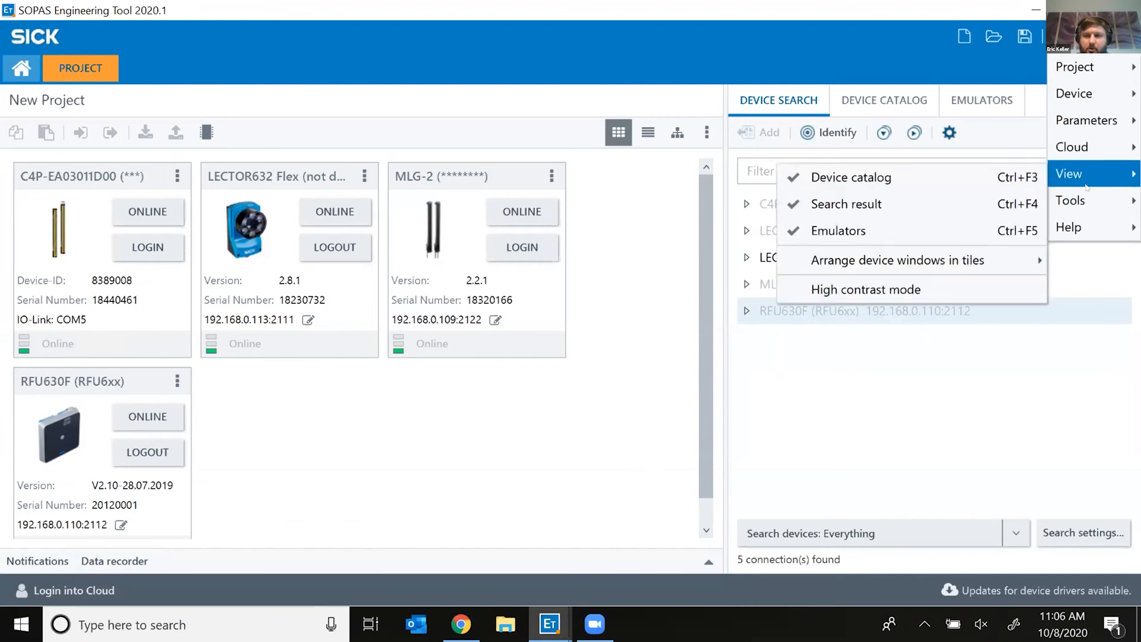
mouse_move(1086, 198)
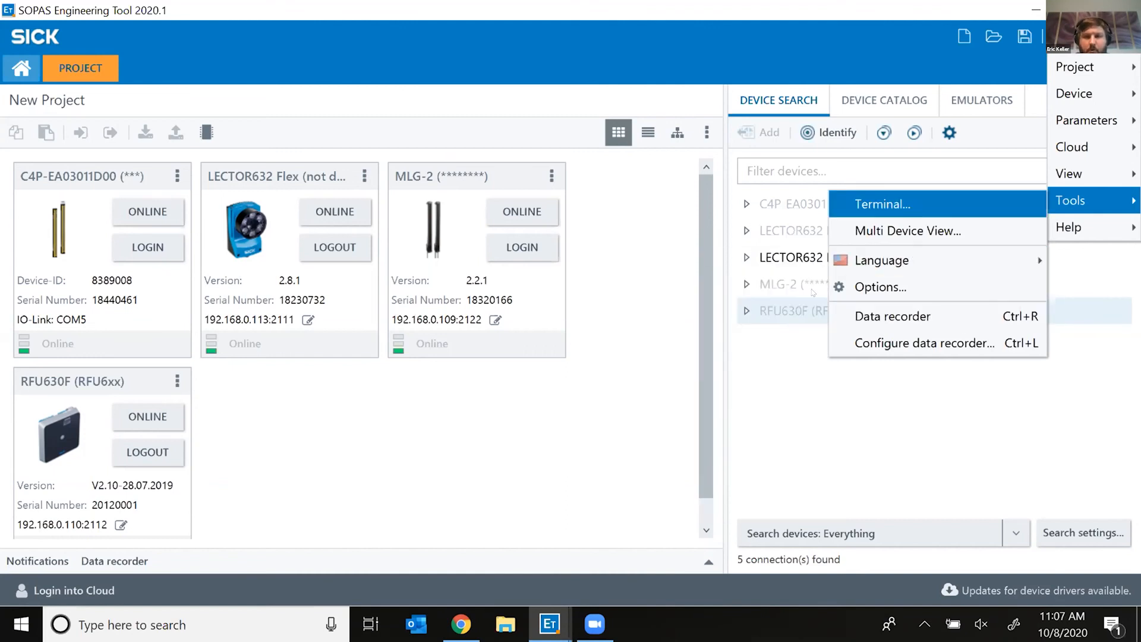
Step: Bring SOPAS Terminal to the front and inspect the NoRead telegram in row 436
mouse_move(903, 260)
left_click(550, 622)
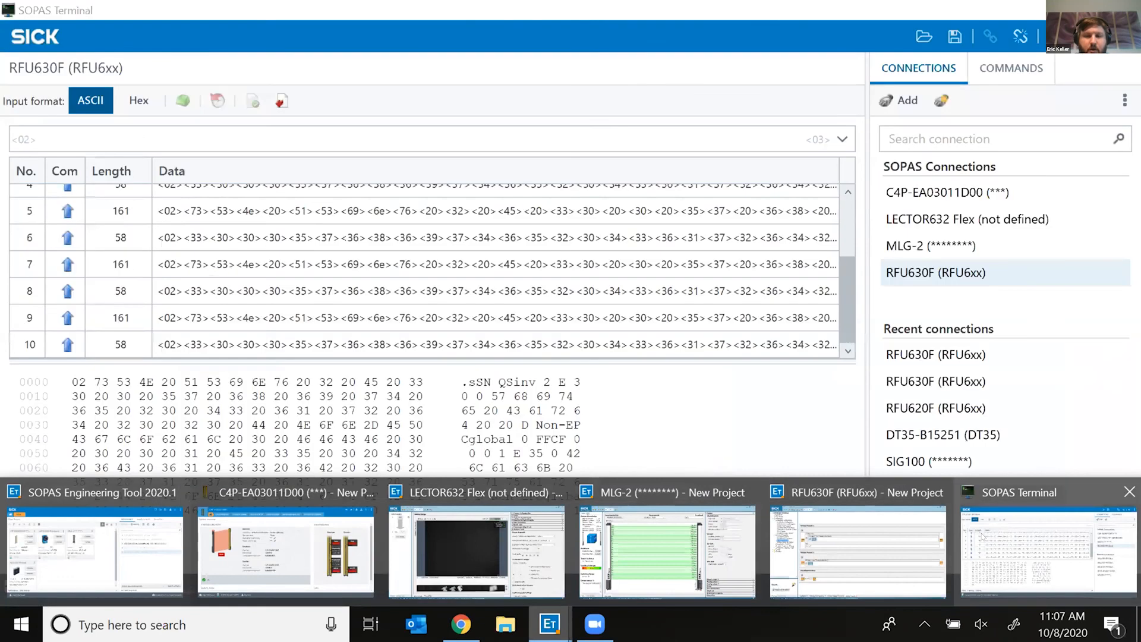
left_click(984, 537)
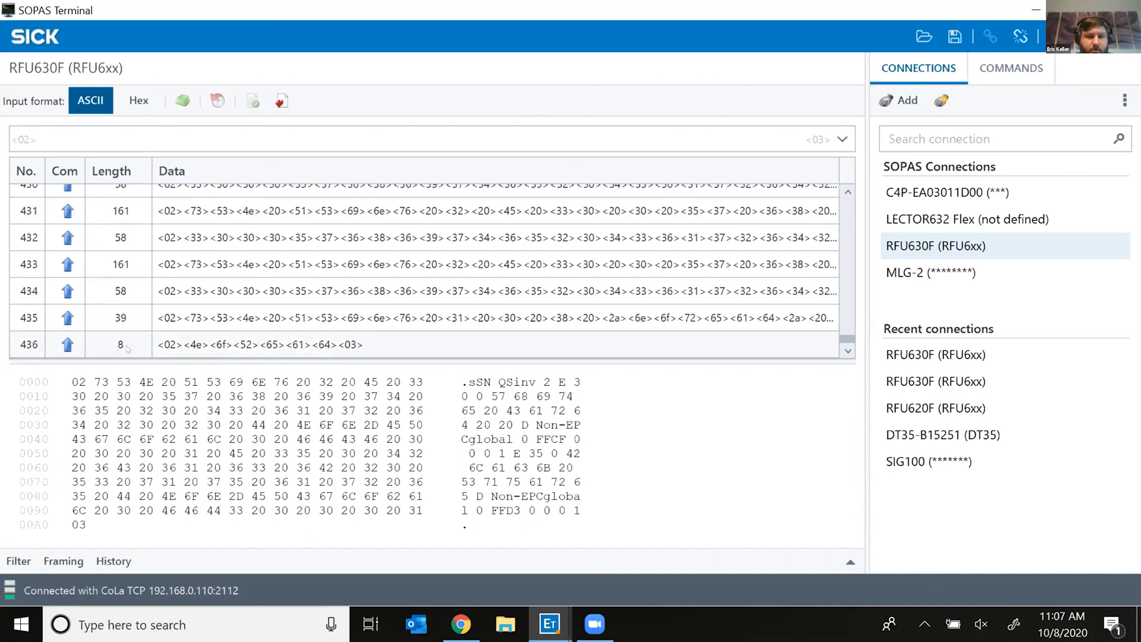
left_click(126, 345)
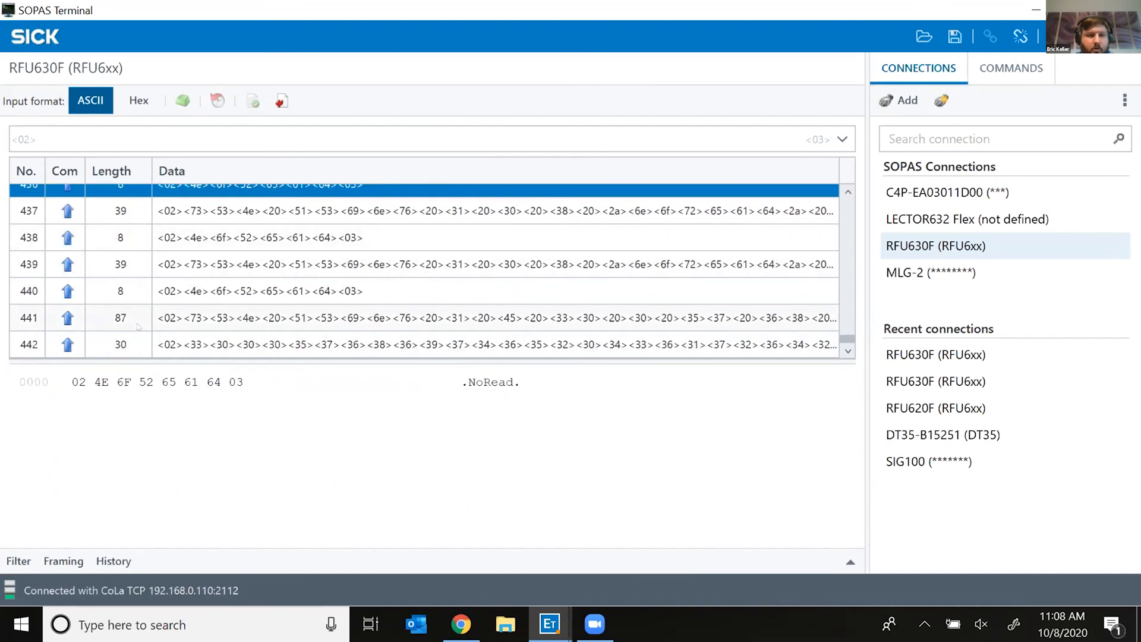
Step: Inspect tag-read telegram 441, mark part of its UII in the dump, then return to RFU630F
left_click(190, 322)
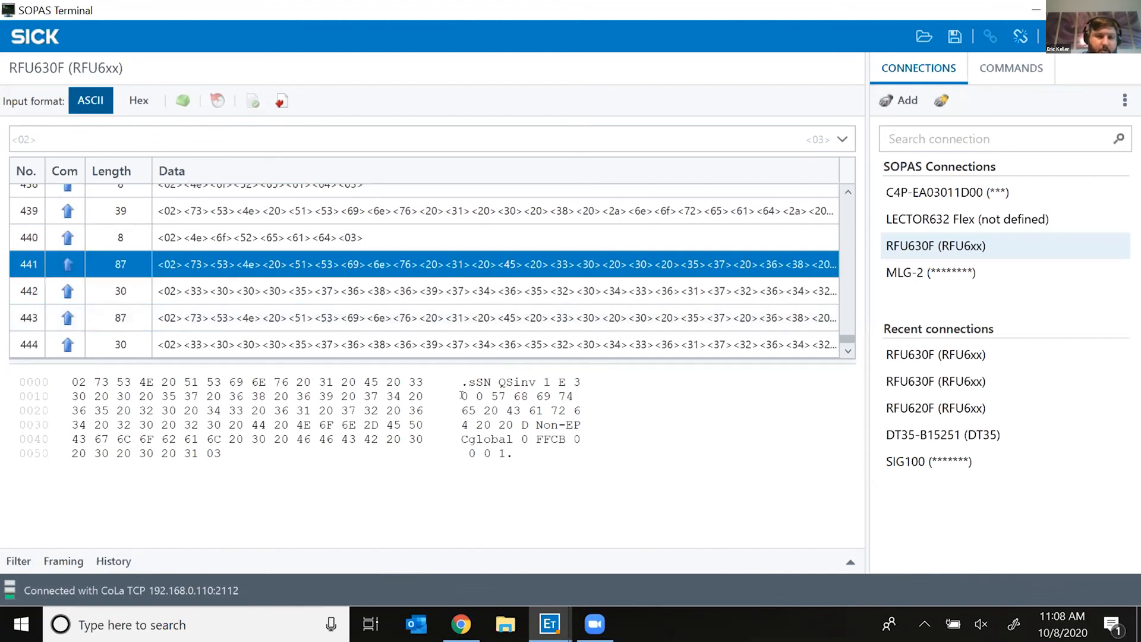
left_click(541, 405)
left_click_drag(549, 410, 504, 417)
left_click(549, 624)
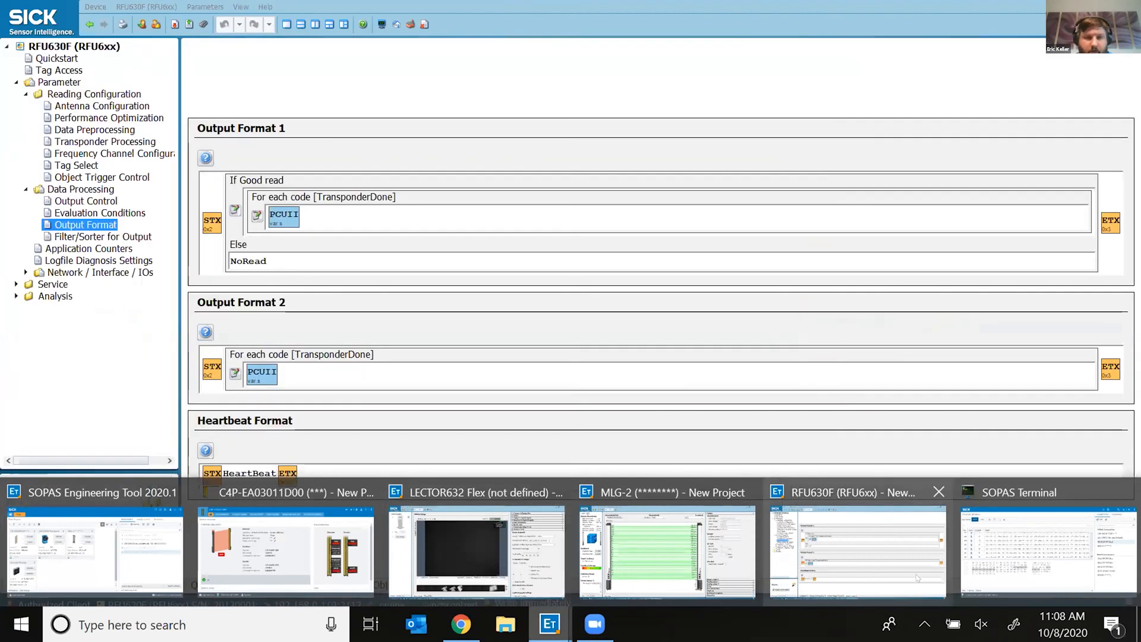
left_click(916, 574)
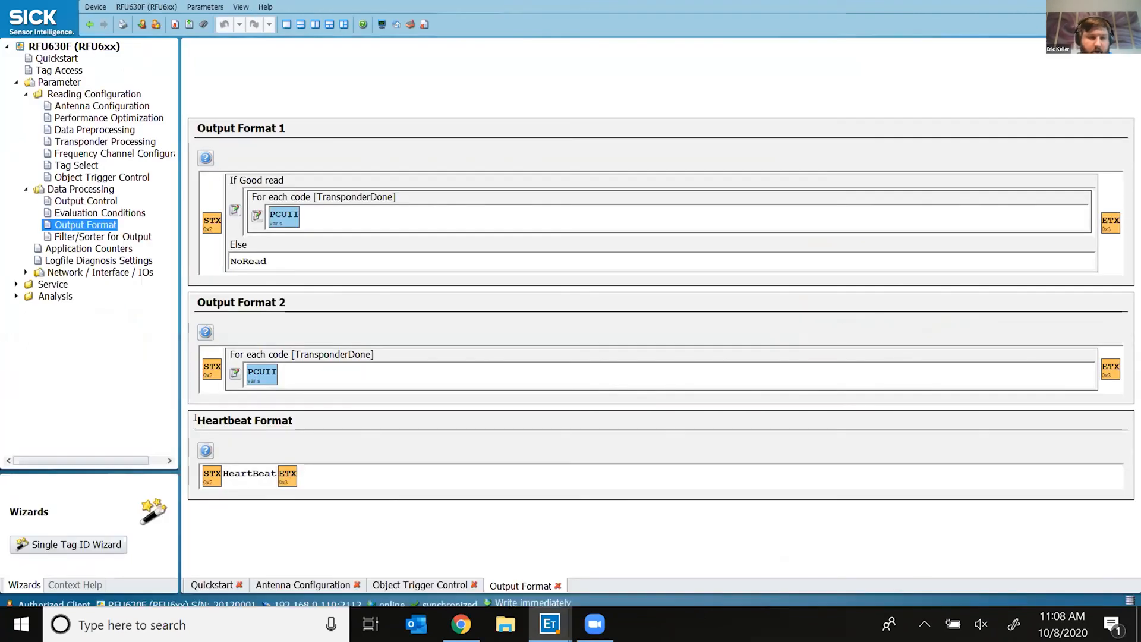
Step: View the two seen tags on the RFU630F Quickstart page, then return to SOPAS Terminal
left_click(212, 585)
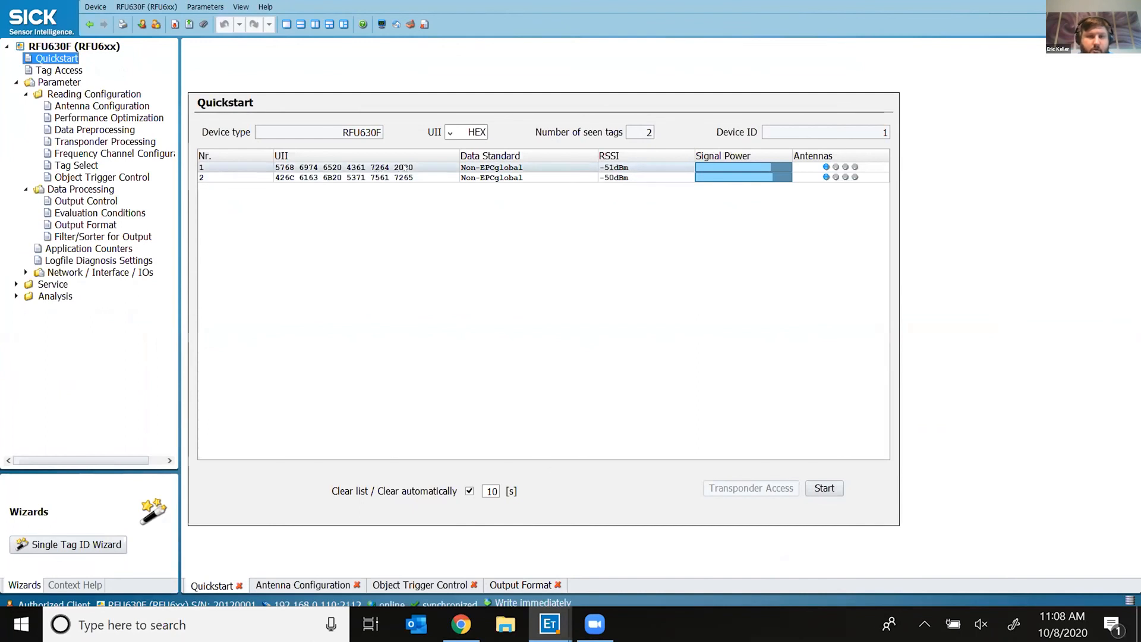
left_click(557, 625)
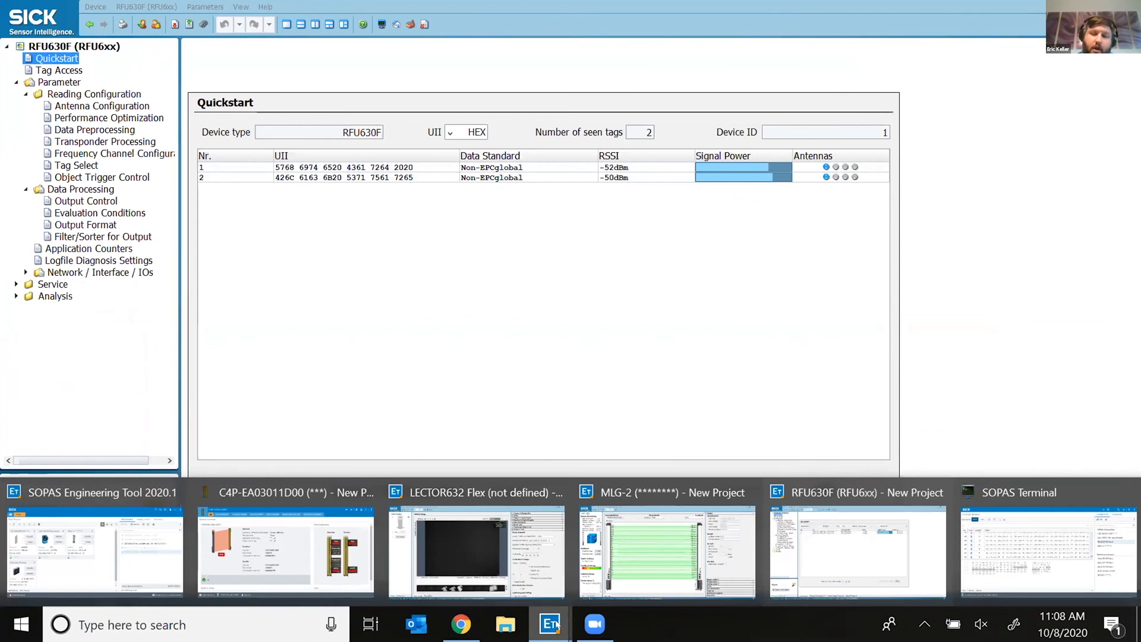
left_click(1057, 526)
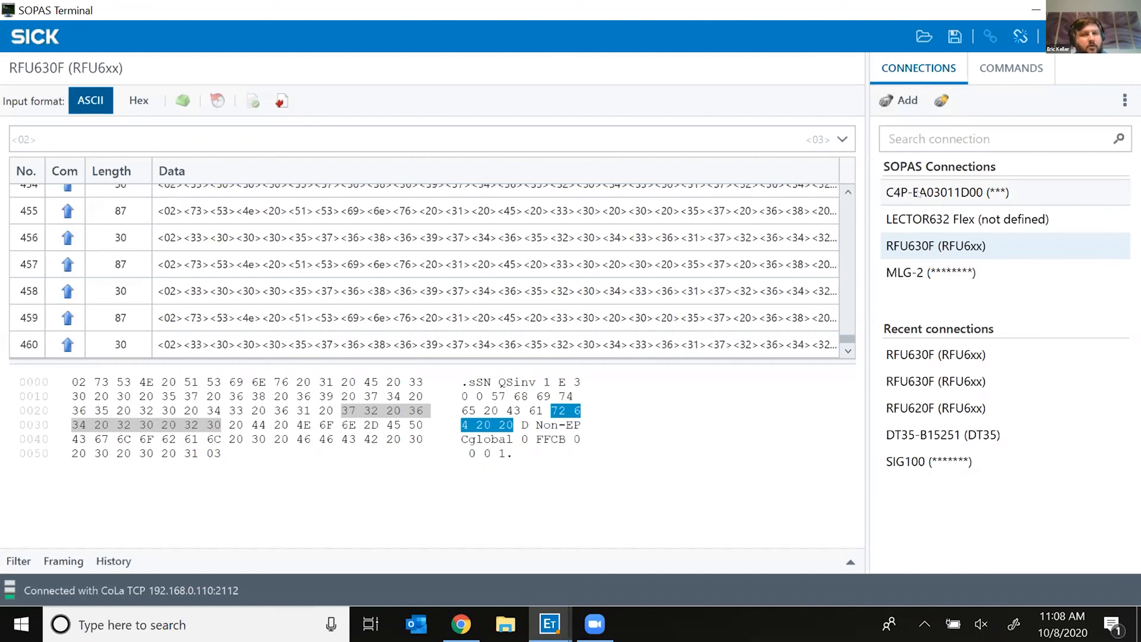
left_click(1035, 8)
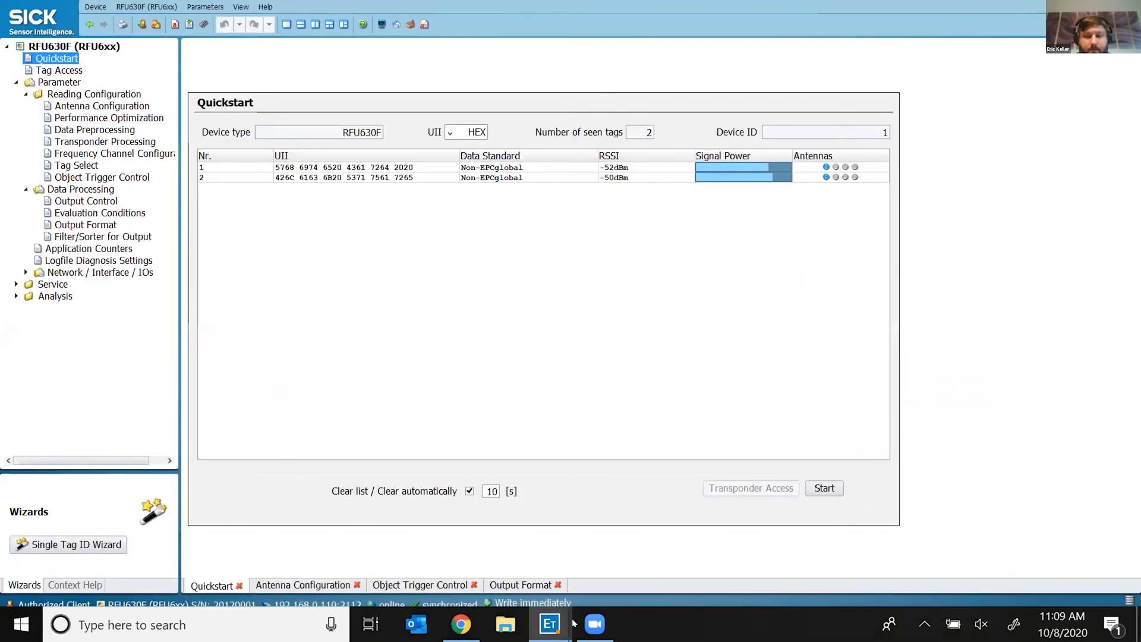